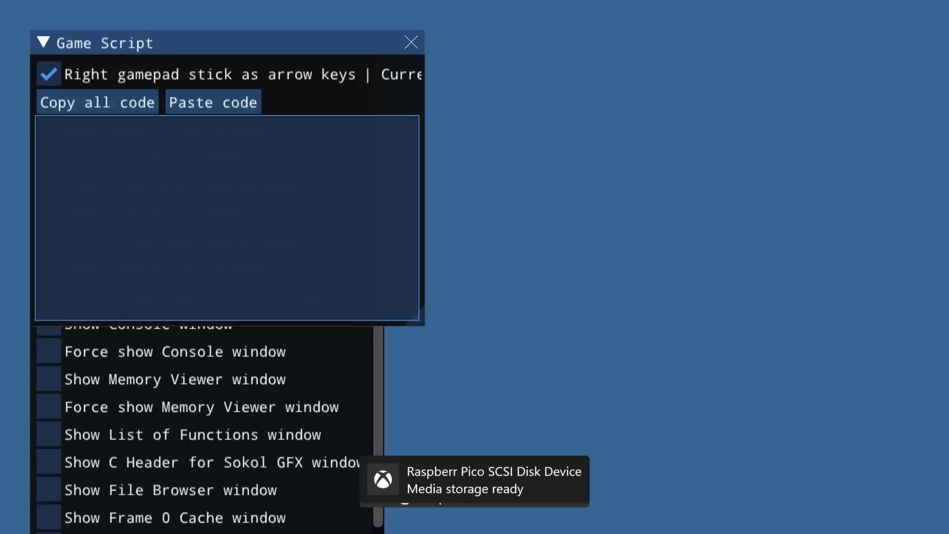
Step: Type the header comment 'C via Game Script - ' followed by the author's handle into the code box
type("C via Game Script - @carrot_c4k3 (exploits.")
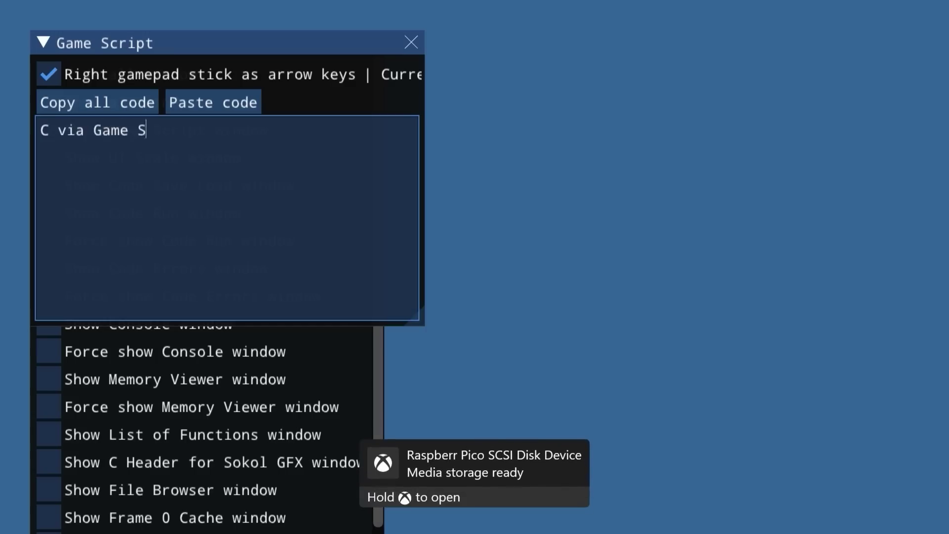
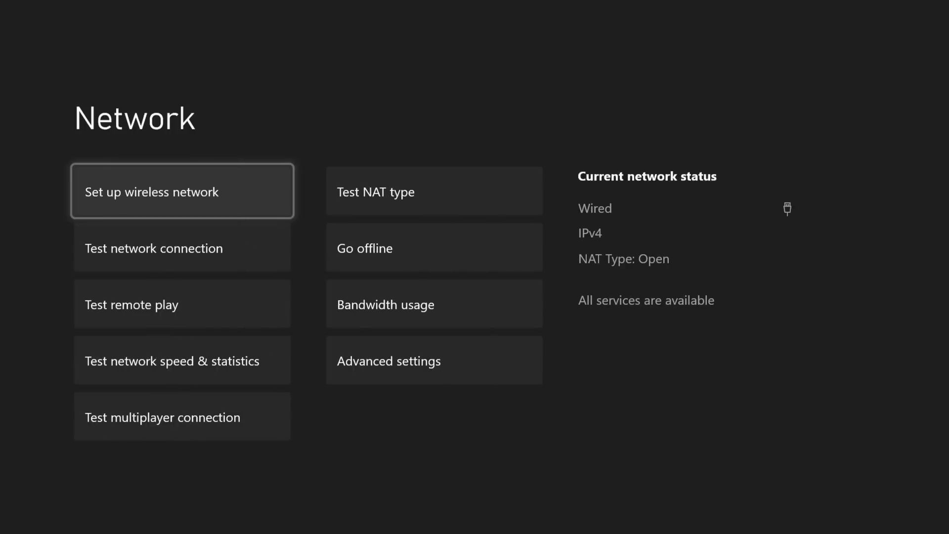
Step: Switch the IPv4 DNS settings under advanced network settings to Manual
key("Right")
key("Down")
key("Down")
key("Down")
key("Return")
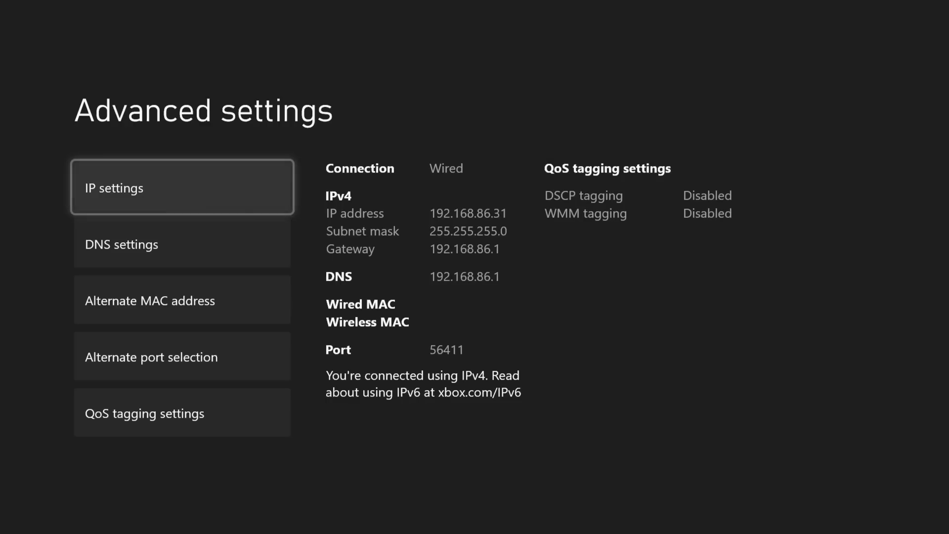
key("Down")
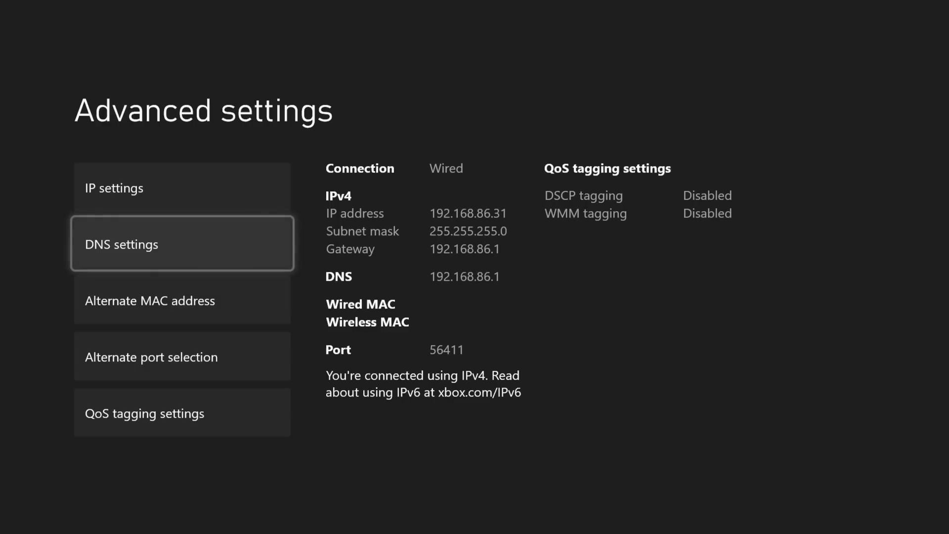
key("Return")
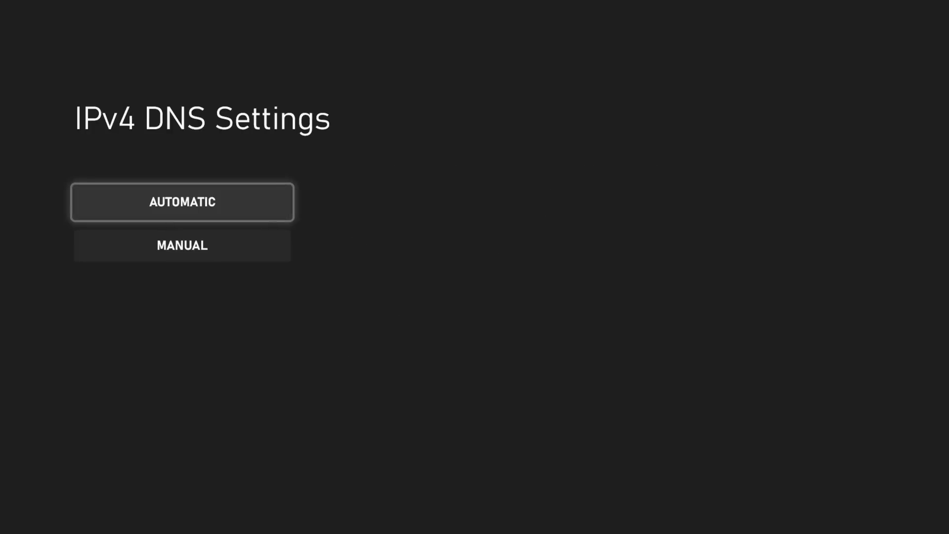
key("Down")
key("Return")
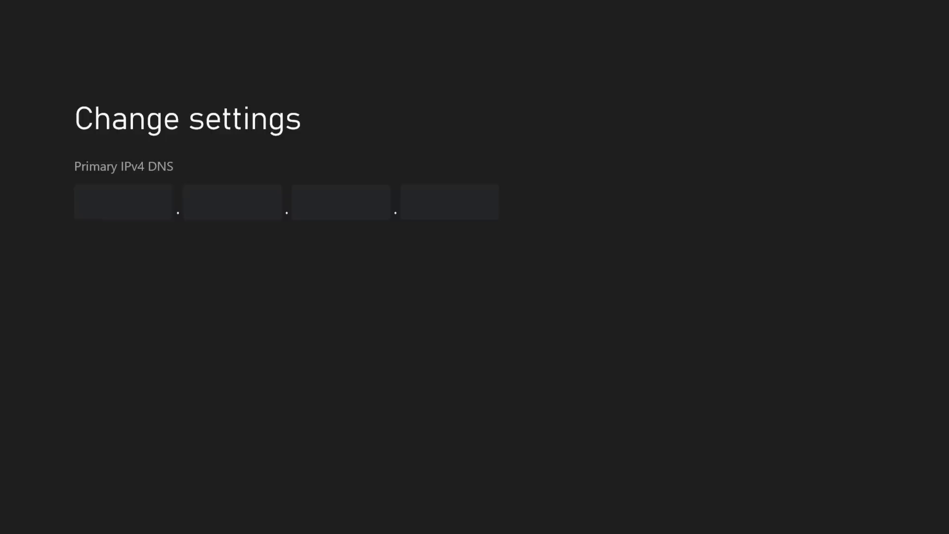
Step: Enter 127.0.0.1 as the Primary IPv4 DNS on the keypad and confirm
key("Up")
key("Left")
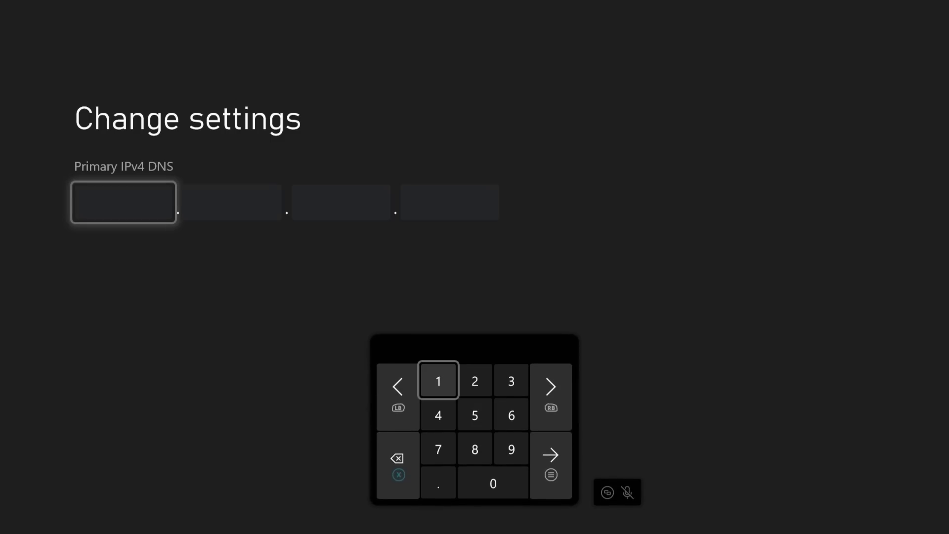
type("1")
key("Right")
type("2")
key("Down")
key("Down")
key("Left")
type("7")
key("Down")
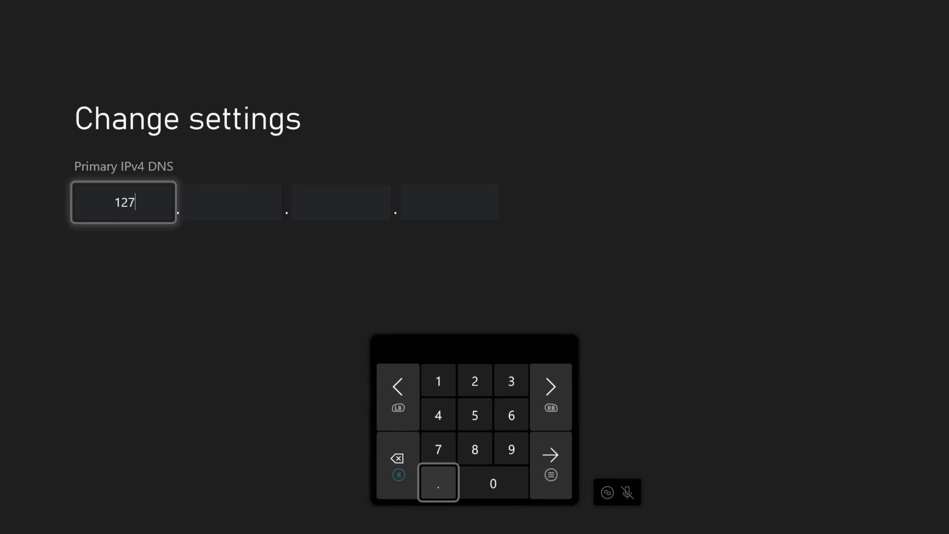
type(".")
key("Right")
type("0")
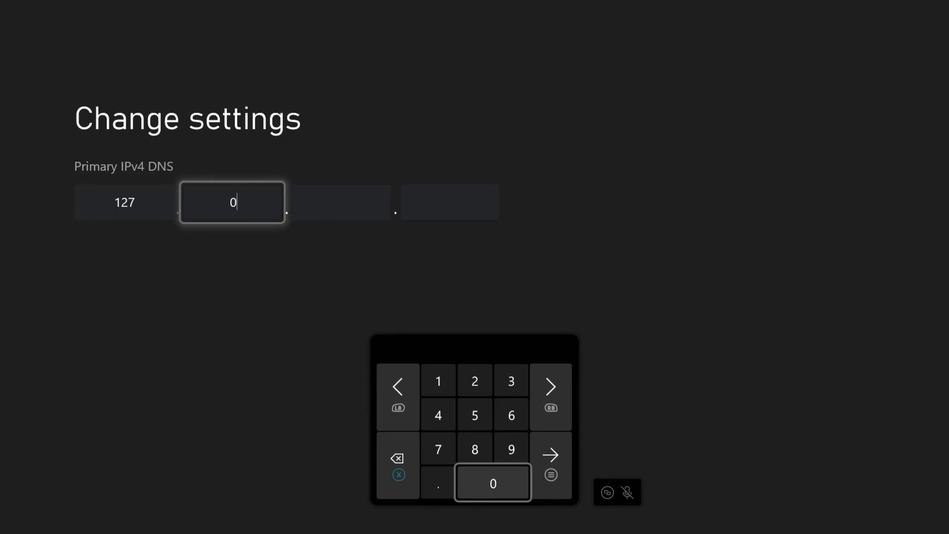
key("Left")
type(".")
key("Right")
type("0")
key("Left")
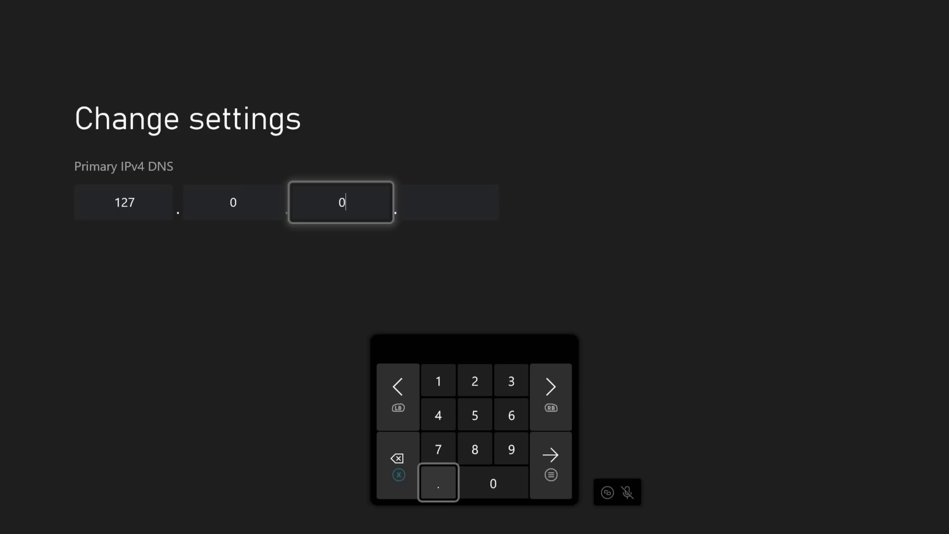
type(".")
key("Up")
key("Up")
key("Up")
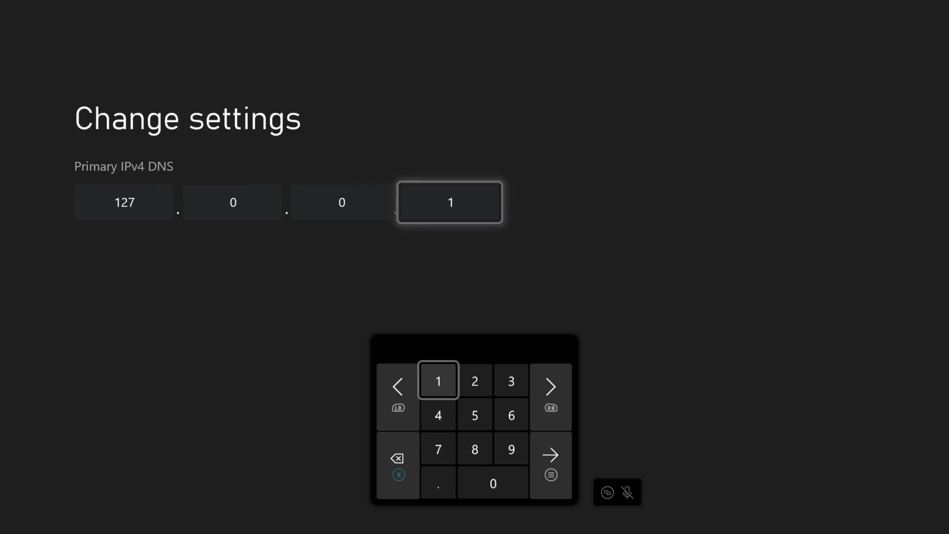
key("Return")
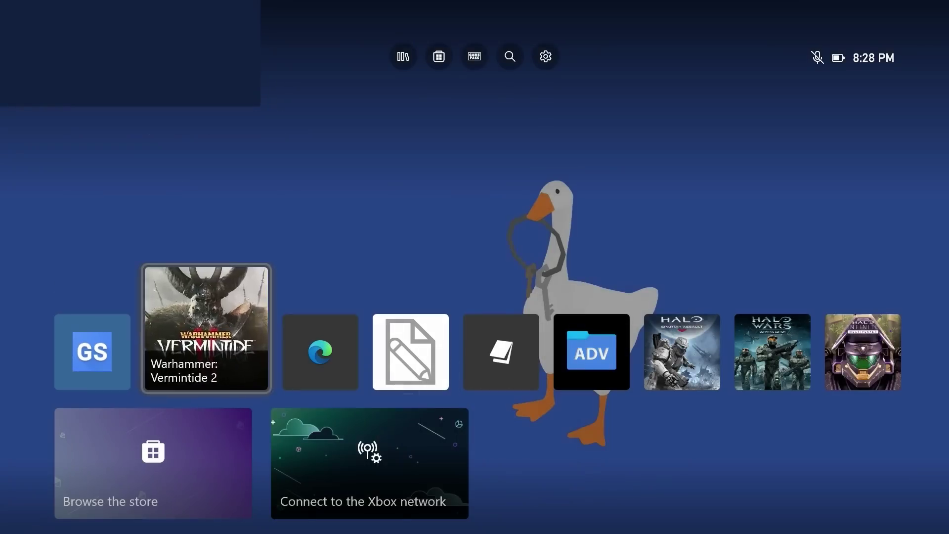
Step: Launch the Game Script app from its Home tile
key("Left")
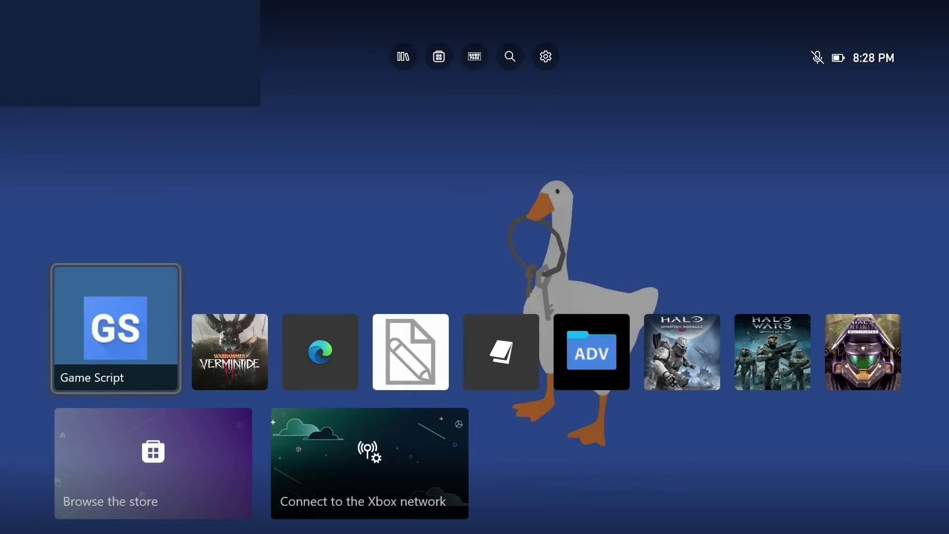
key("Return")
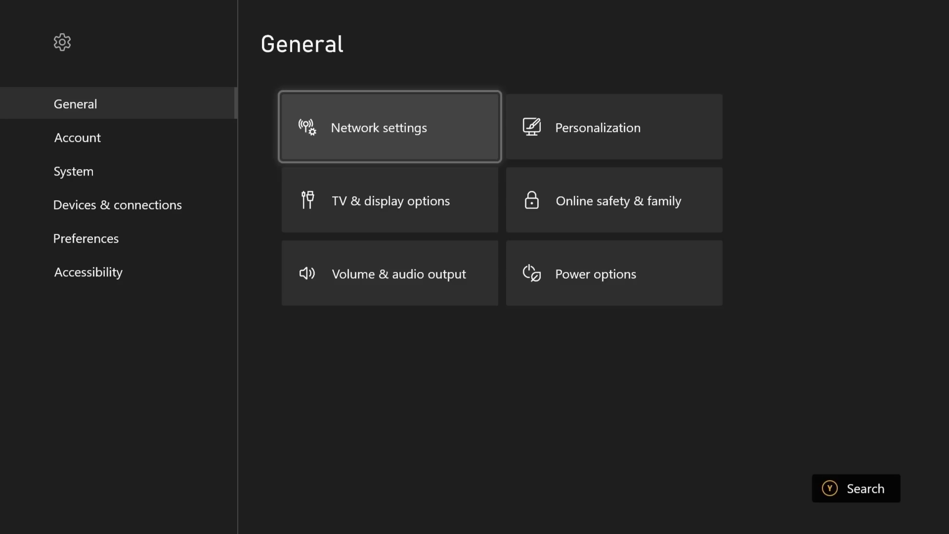
Step: Take the console offline from Network settings, then go back Home
key("Return")
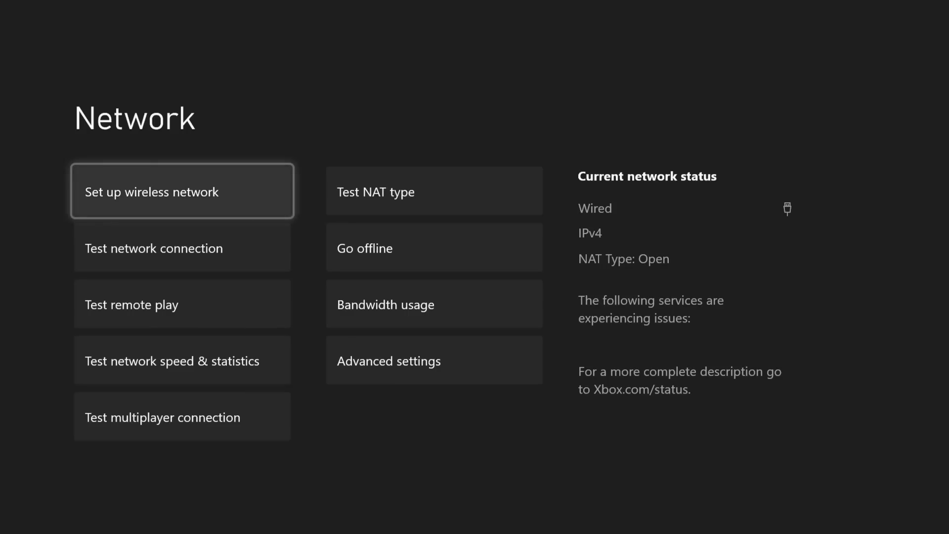
key("Right")
key("Down")
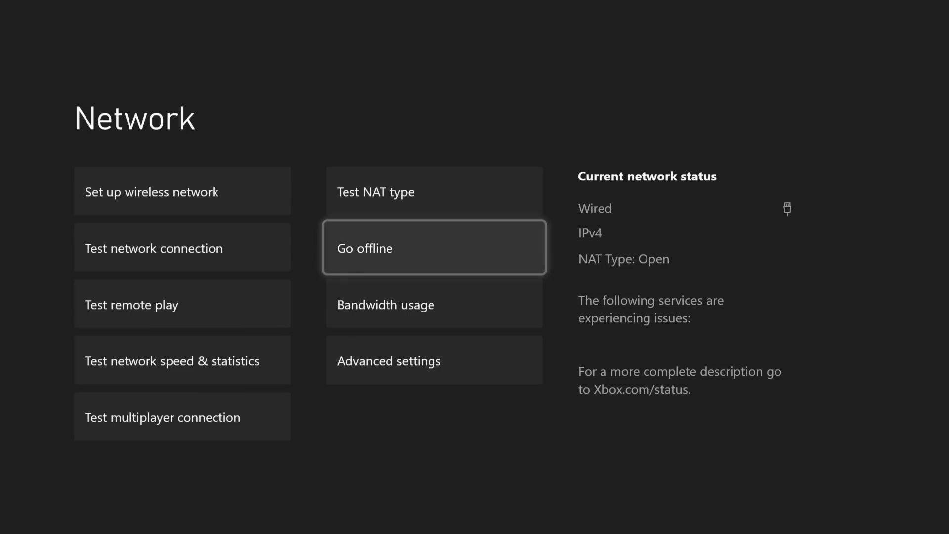
key("Return")
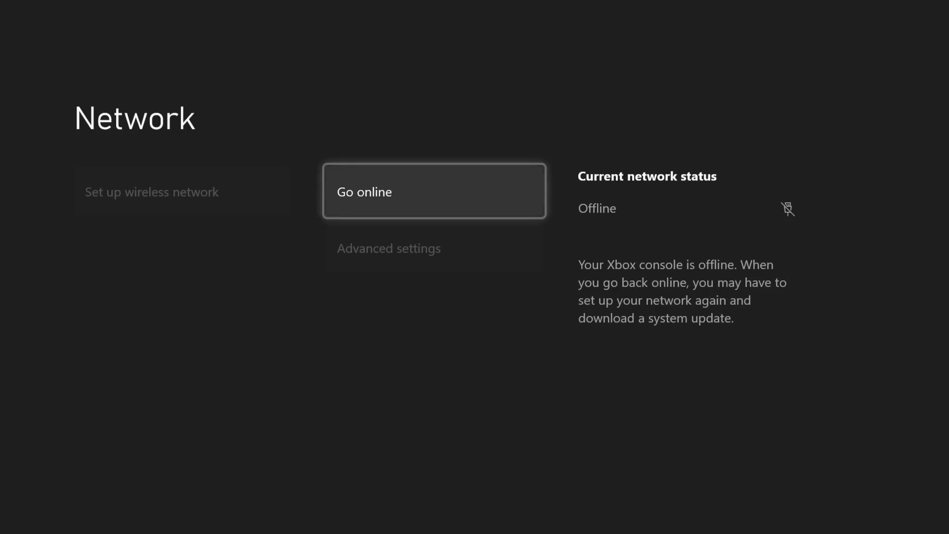
key("Escape")
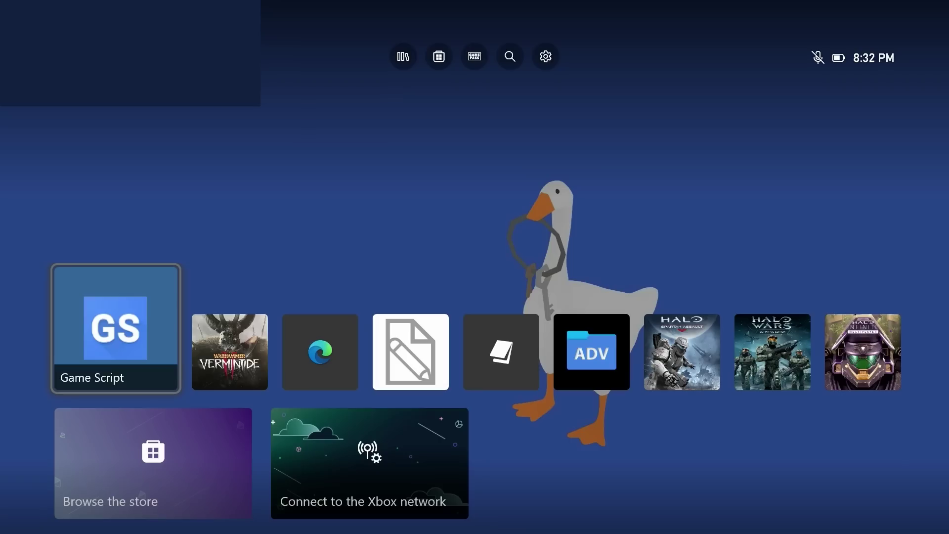
Step: Bring focus back to the Game Script tile among the Home pins
key("Right")
key("Right")
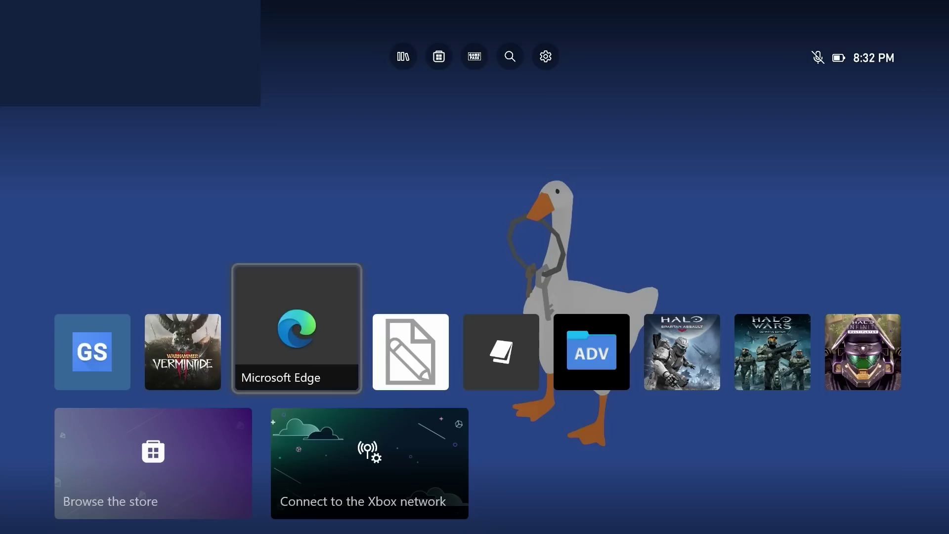
key("Left")
key("Left")
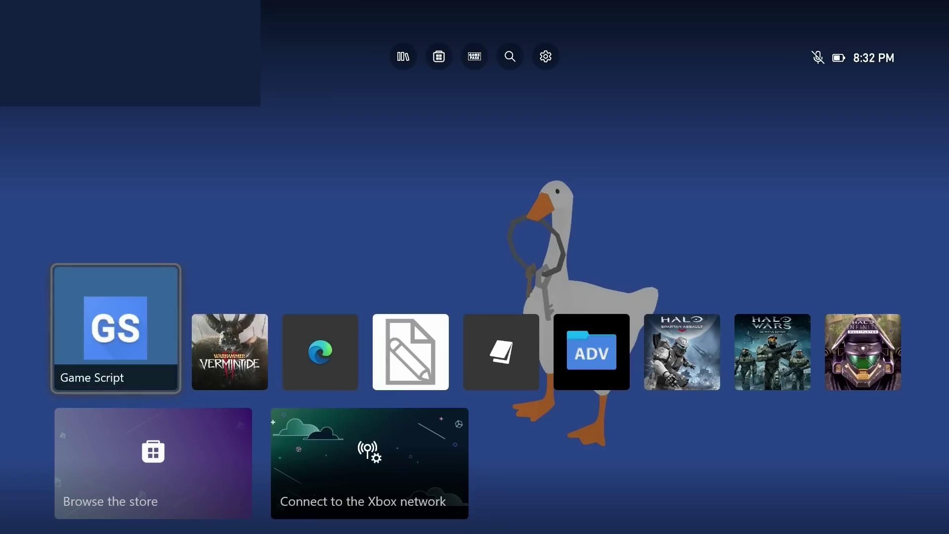
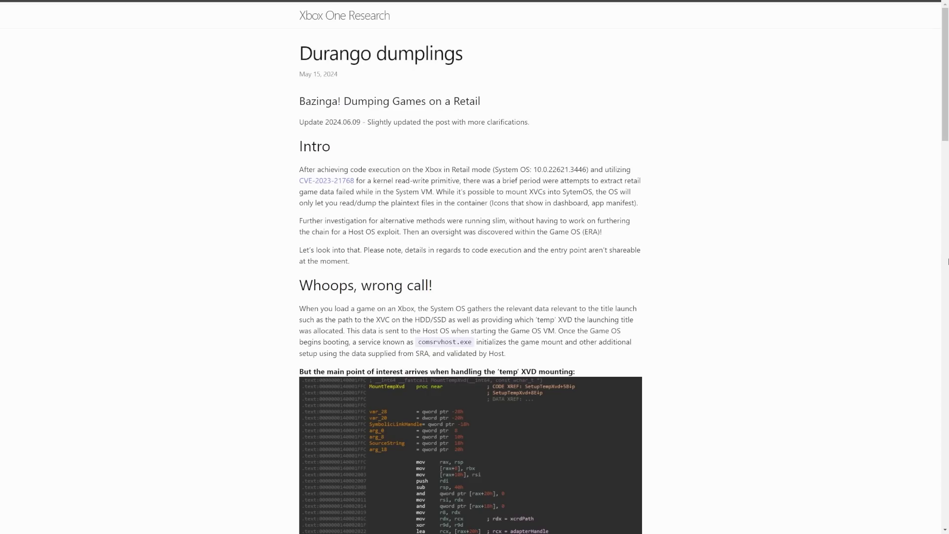
Step: Launch Warhammer: Vermintide 2 from the home screen and let it reach its title screen
scroll(947, 262, "down", 11)
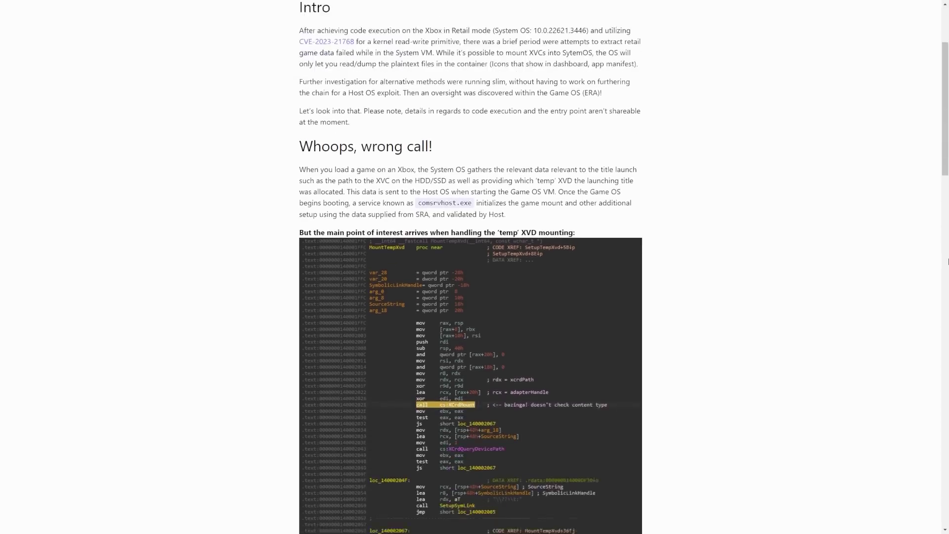
scroll(947, 262, "down", 6)
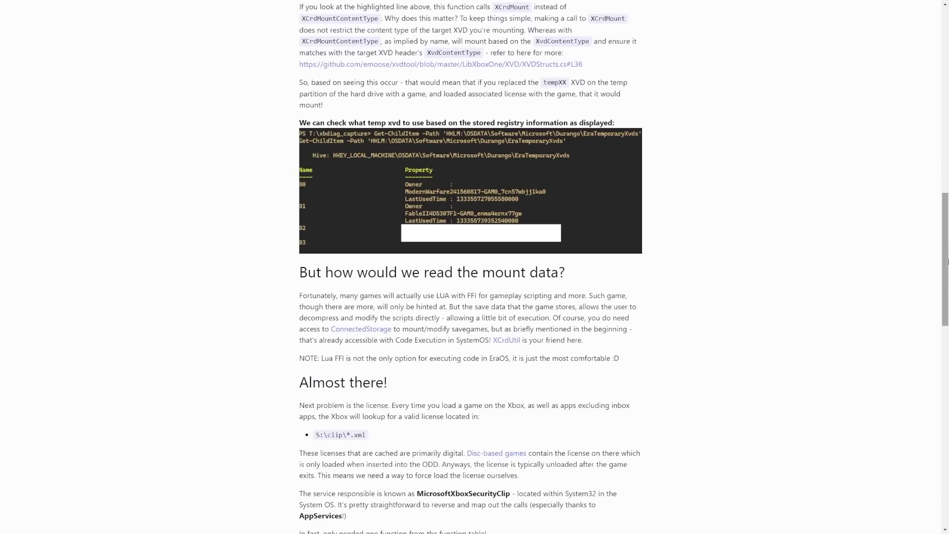
scroll(947, 262, "up", 18)
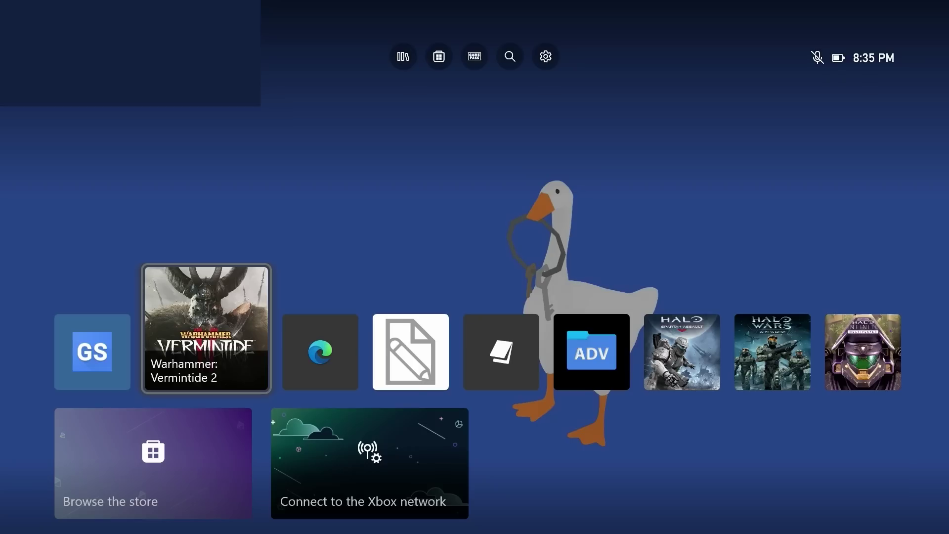
key("Return")
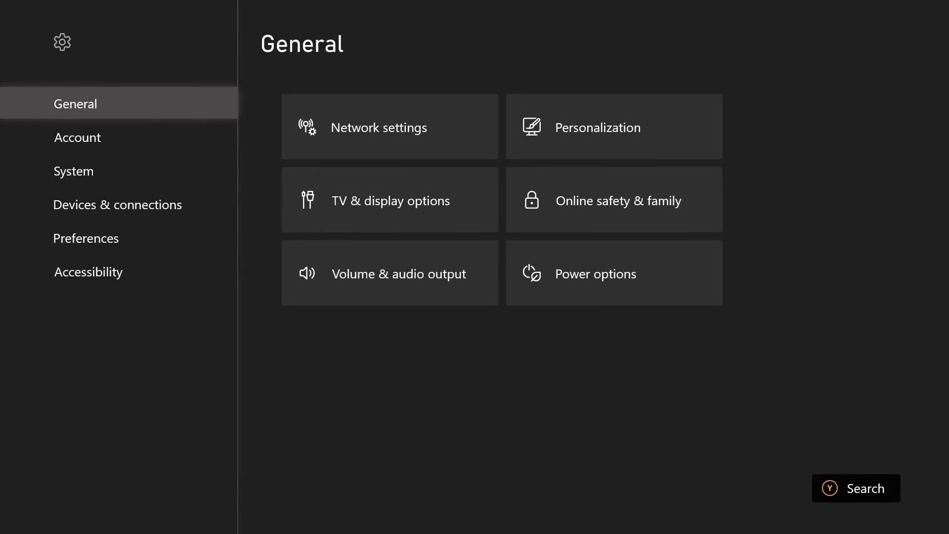
Step: Open the Network settings page from Settings > General, which shows the console as Offline
key("Right")
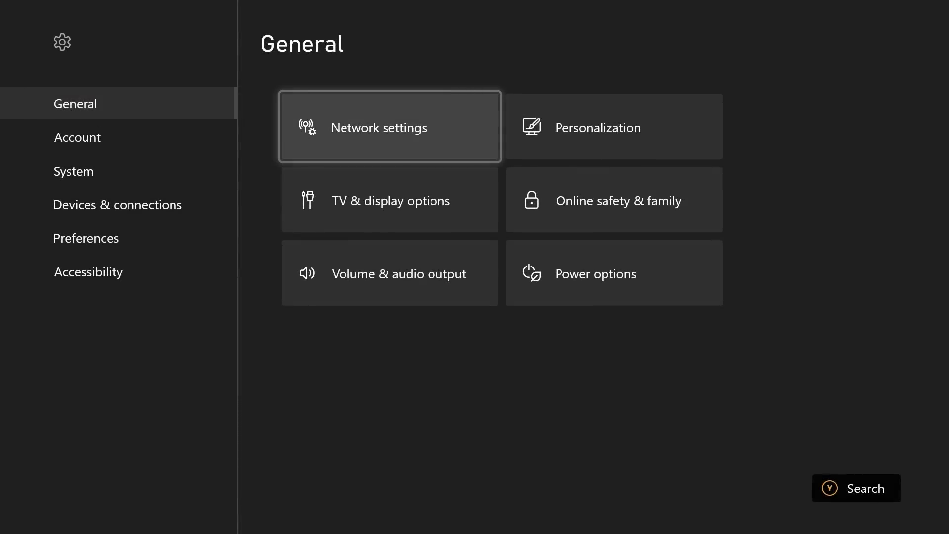
key("Return")
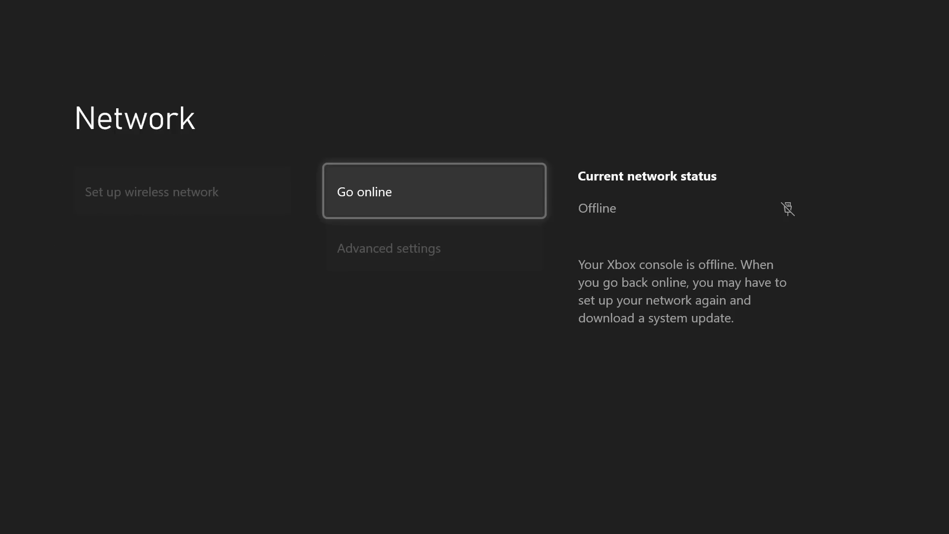